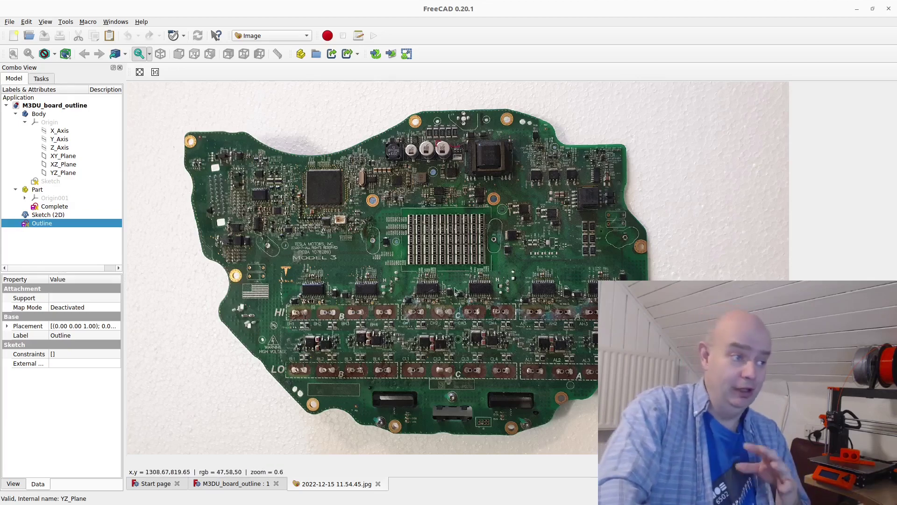
Show the M3DU_board_outline sketch with its board edge, holes and rectangular cut-outs
{"action": "left_click", "coordinate": [242, 484]}
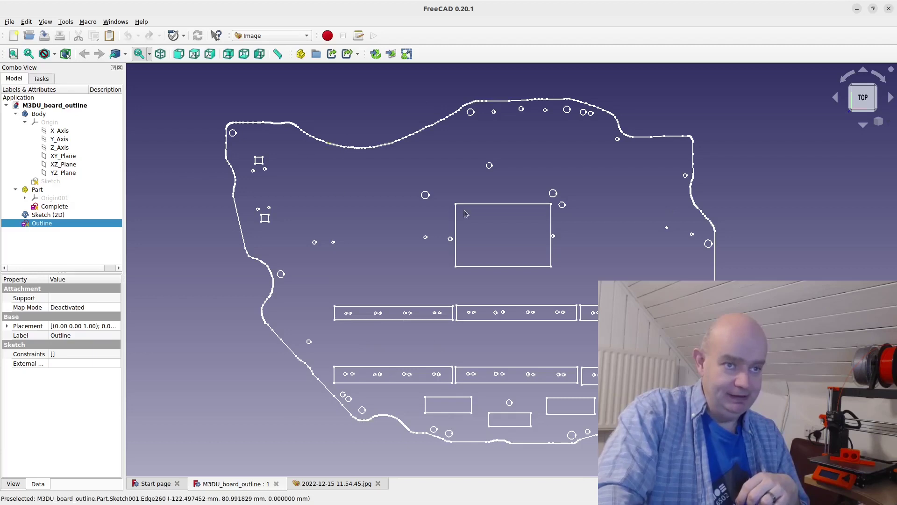
{"action": "scroll", "coordinate": [465, 214], "scroll_direction": "down", "scroll_amount": 1}
{"action": "scroll", "coordinate": [465, 214], "scroll_direction": "down", "scroll_amount": 1}
{"action": "scroll", "coordinate": [465, 214], "scroll_direction": "down", "scroll_amount": 2}
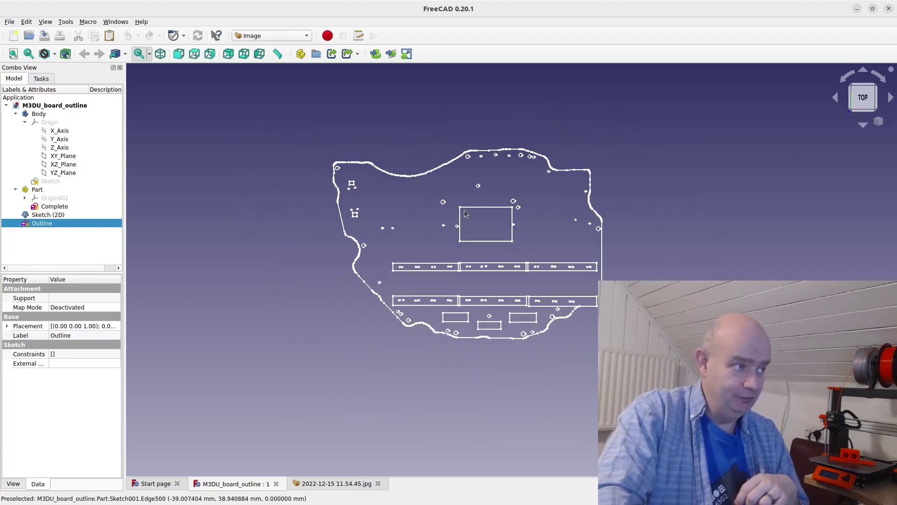
{"action": "scroll", "coordinate": [464, 214], "scroll_direction": "down", "scroll_amount": 1}
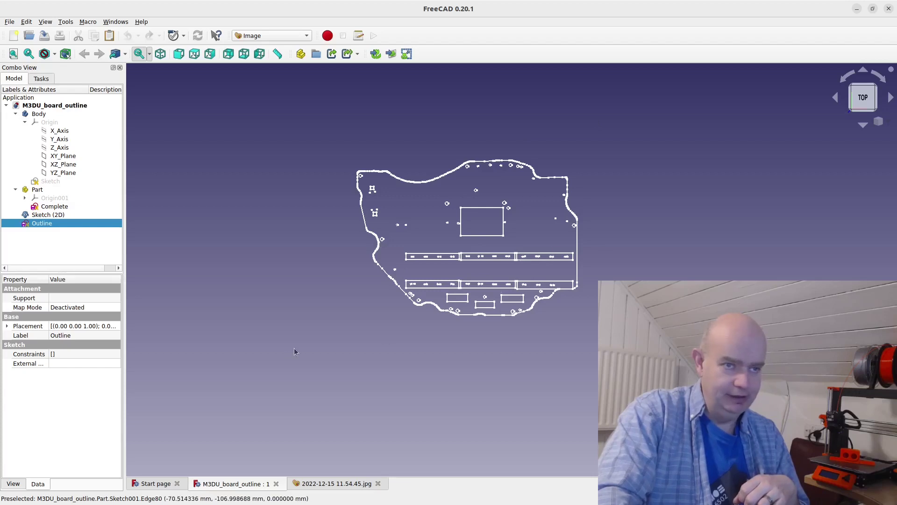
{"action": "scroll", "coordinate": [549, 257], "scroll_direction": "up", "scroll_amount": 1}
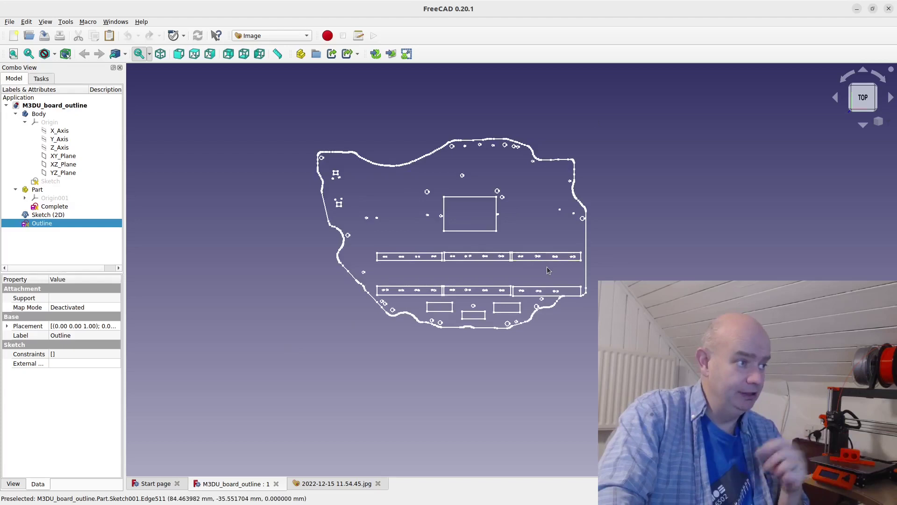
{"action": "scroll", "coordinate": [547, 267], "scroll_direction": "up", "scroll_amount": 3}
{"action": "scroll", "coordinate": [485, 294], "scroll_direction": "up", "scroll_amount": 1}
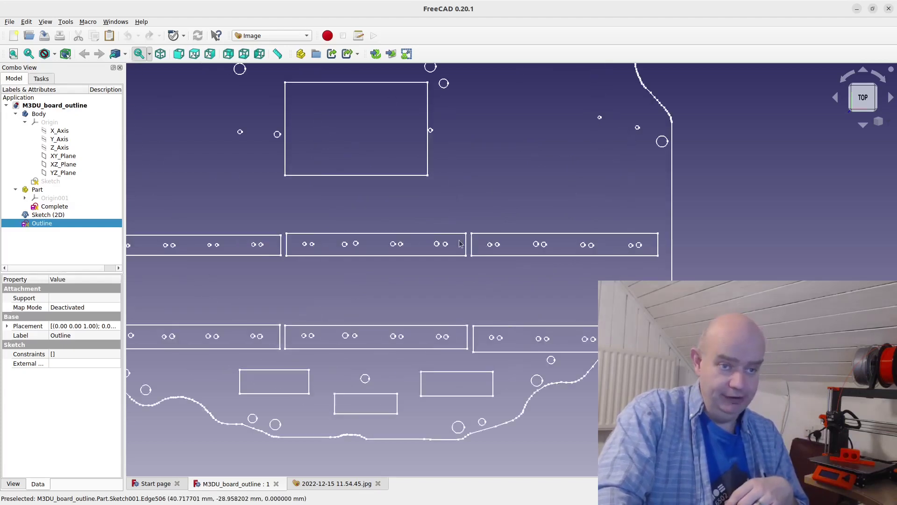
{"action": "scroll", "coordinate": [464, 319], "scroll_direction": "up", "scroll_amount": 1}
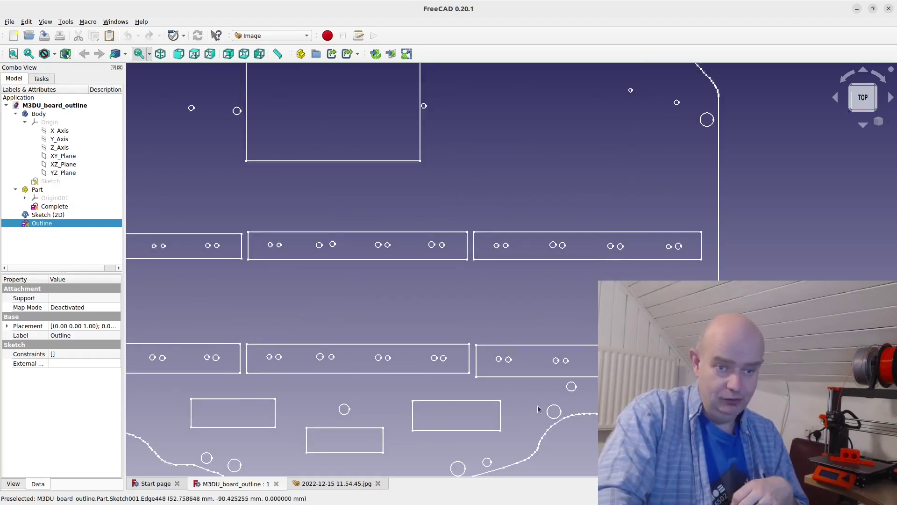
{"action": "scroll", "coordinate": [369, 404], "scroll_direction": "down", "scroll_amount": 1}
{"action": "scroll", "coordinate": [370, 403], "scroll_direction": "down", "scroll_amount": 1}
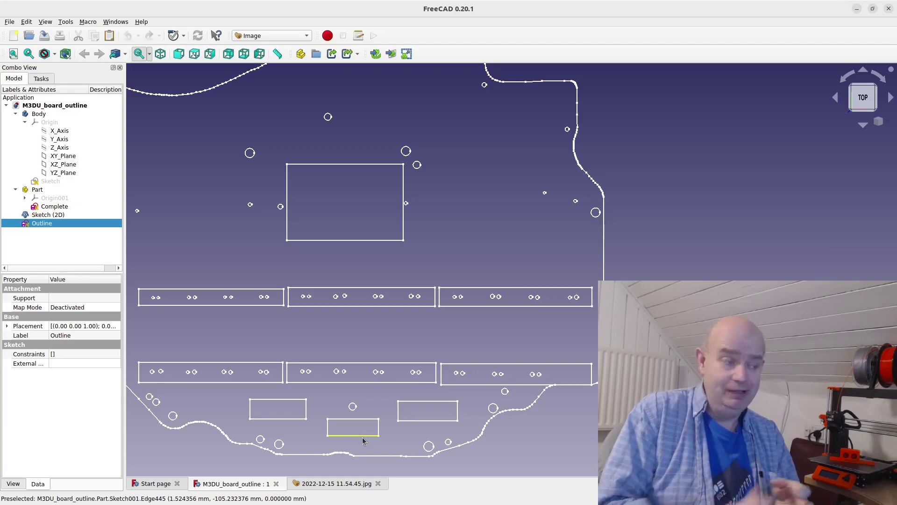
{"action": "scroll", "coordinate": [328, 182], "scroll_direction": "down", "scroll_amount": 2}
{"action": "scroll", "coordinate": [329, 185], "scroll_direction": "down", "scroll_amount": 3}
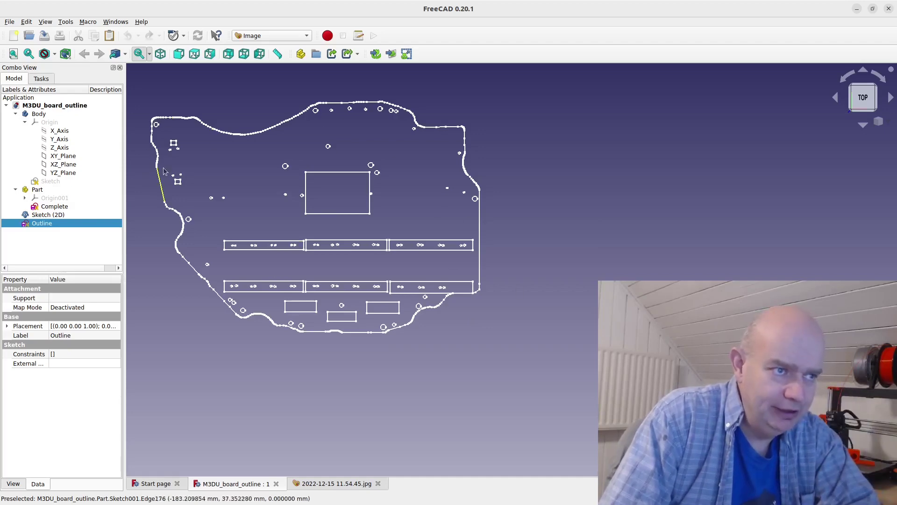
{"action": "scroll", "coordinate": [163, 168], "scroll_direction": "up", "scroll_amount": 2}
{"action": "scroll", "coordinate": [177, 179], "scroll_direction": "up", "scroll_amount": 3}
{"action": "scroll", "coordinate": [231, 200], "scroll_direction": "up", "scroll_amount": 2}
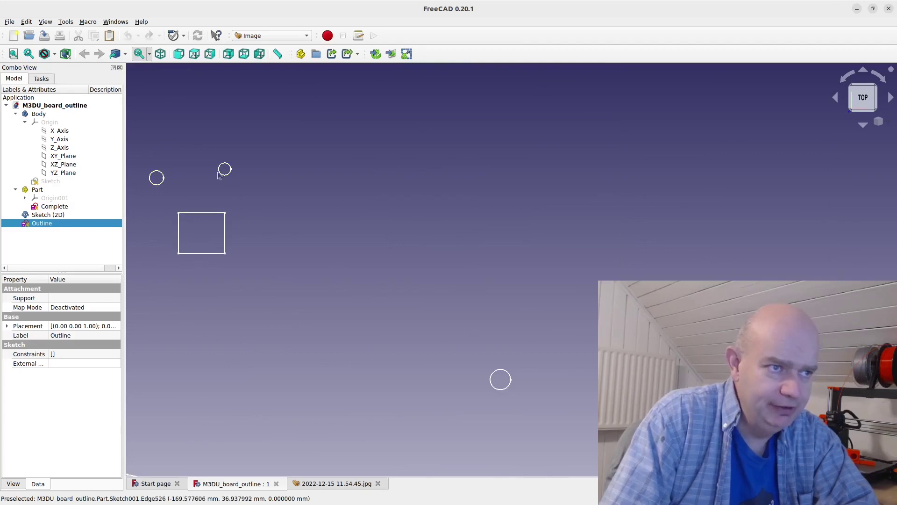
{"action": "scroll", "coordinate": [207, 210], "scroll_direction": "down", "scroll_amount": 2}
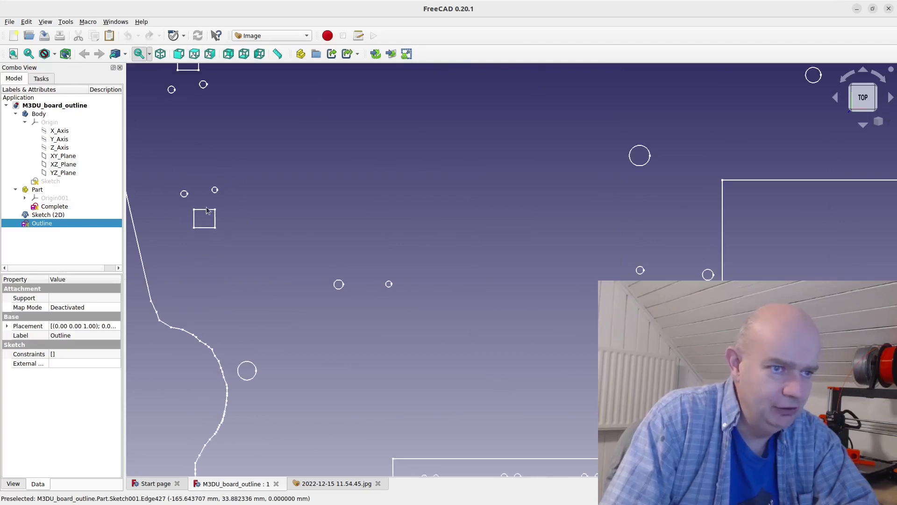
{"action": "scroll", "coordinate": [207, 209], "scroll_direction": "down", "scroll_amount": 2}
{"action": "scroll", "coordinate": [207, 209], "scroll_direction": "down", "scroll_amount": 1}
{"action": "scroll", "coordinate": [208, 211], "scroll_direction": "down", "scroll_amount": 1}
{"action": "scroll", "coordinate": [206, 207], "scroll_direction": "down", "scroll_amount": 1}
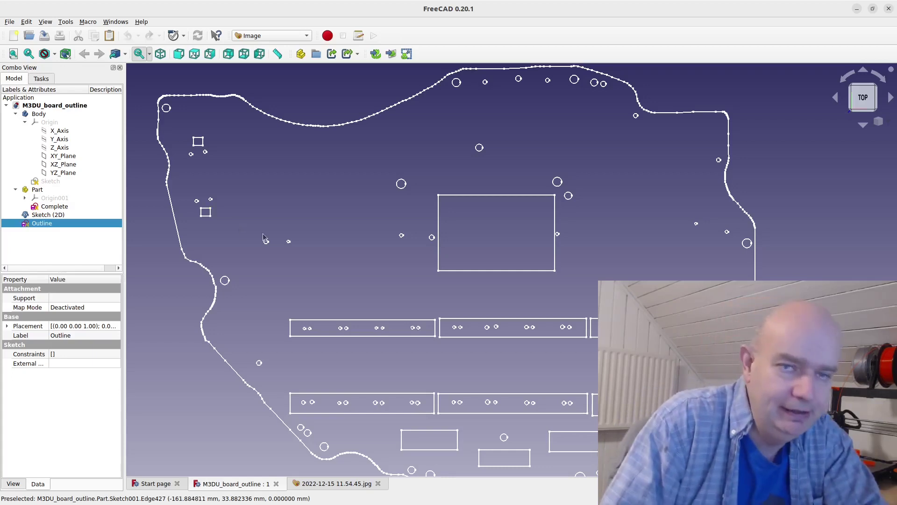
{"action": "scroll", "coordinate": [304, 247], "scroll_direction": "down", "scroll_amount": 1}
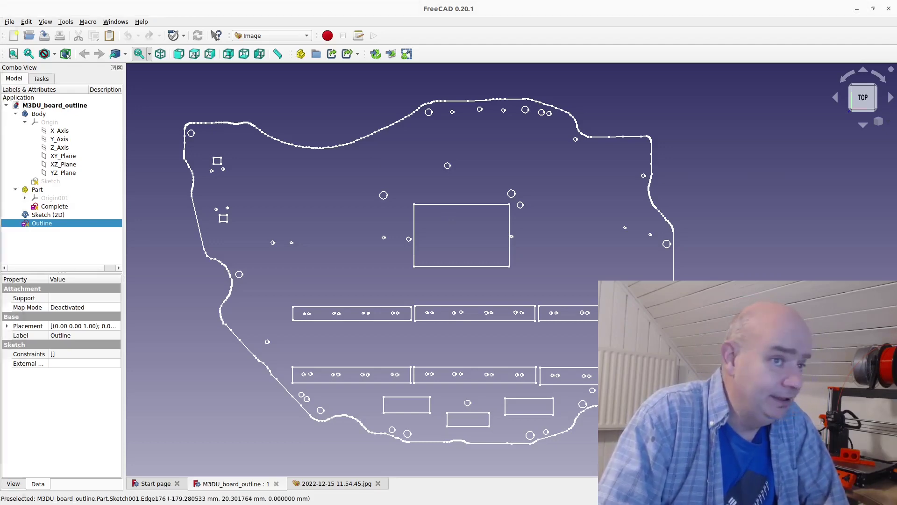
Switch from FreeCAD to the M3DUBoard_V1 layout in KiCad PCB Editor
{"action": "key", "text": "alt+Tab"}
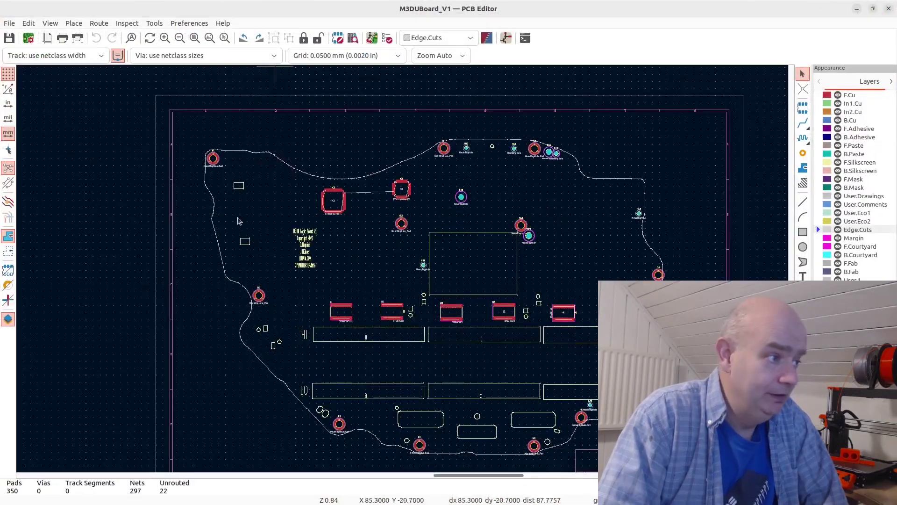
{"action": "scroll", "coordinate": [403, 272], "scroll_direction": "down", "scroll_amount": 1}
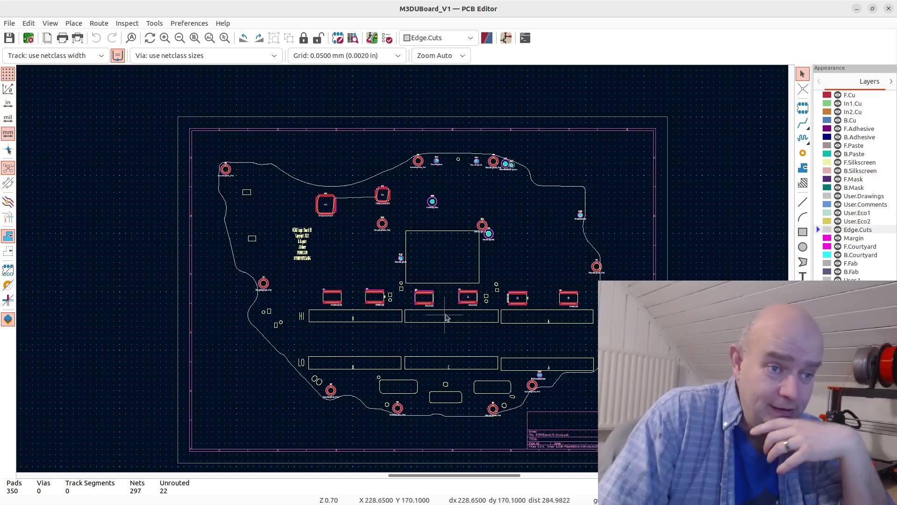
{"action": "scroll", "coordinate": [334, 214], "scroll_direction": "up", "scroll_amount": 1}
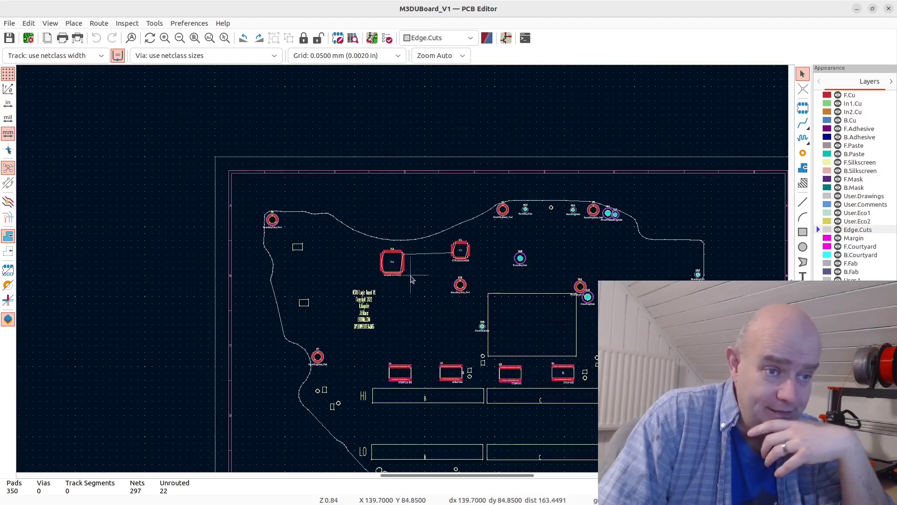
{"action": "scroll", "coordinate": [412, 279], "scroll_direction": "down", "scroll_amount": 1}
{"action": "scroll", "coordinate": [411, 280], "scroll_direction": "down", "scroll_amount": 1}
{"action": "scroll", "coordinate": [397, 267], "scroll_direction": "up", "scroll_amount": 1}
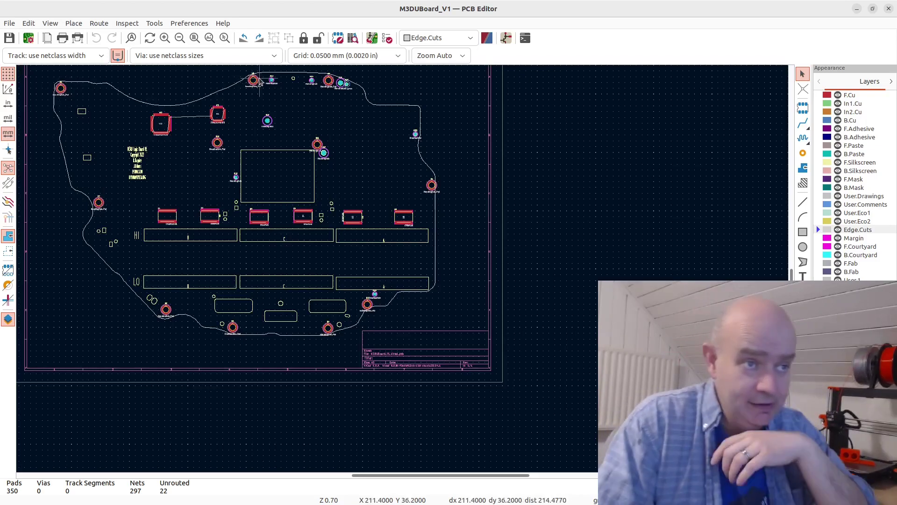
{"action": "scroll", "coordinate": [259, 81], "scroll_direction": "up", "scroll_amount": 3}
{"action": "scroll", "coordinate": [404, 273], "scroll_direction": "up", "scroll_amount": 3}
{"action": "scroll", "coordinate": [403, 273], "scroll_direction": "up", "scroll_amount": 3}
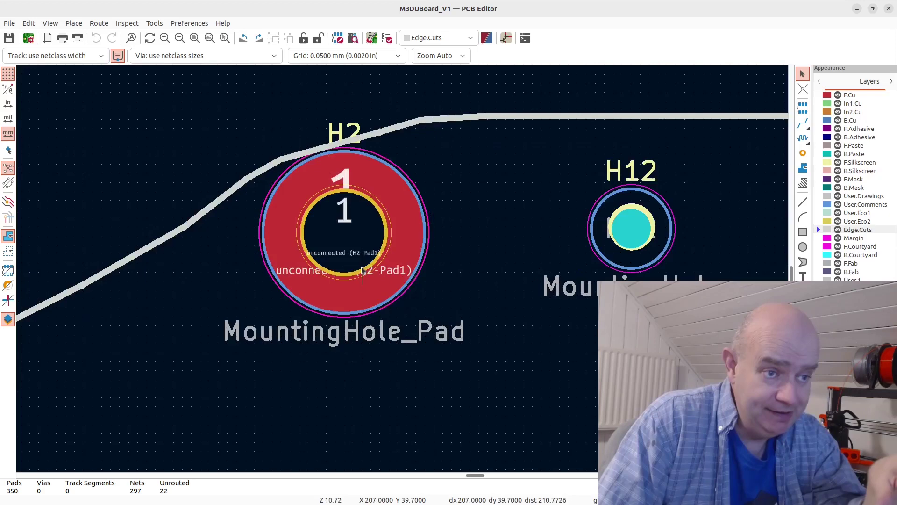
{"action": "scroll", "coordinate": [363, 269], "scroll_direction": "down", "scroll_amount": 1}
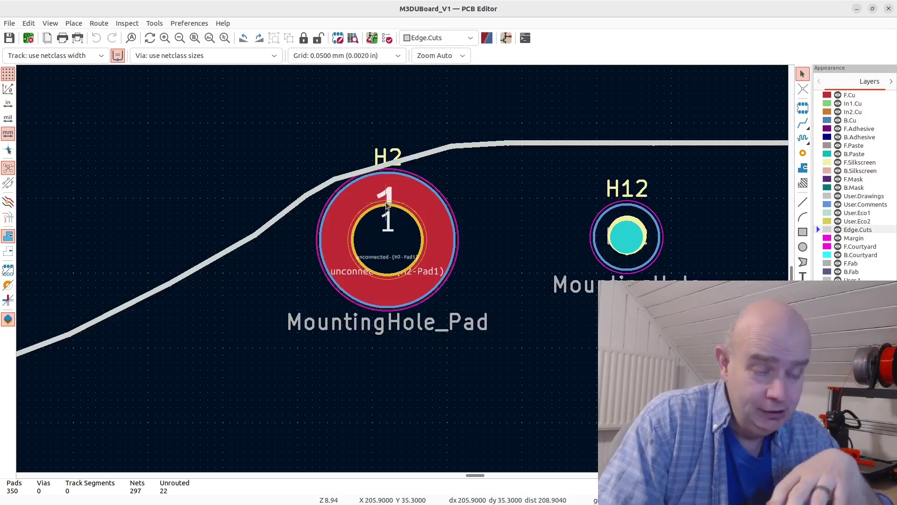
{"action": "scroll", "coordinate": [386, 203], "scroll_direction": "down", "scroll_amount": 1}
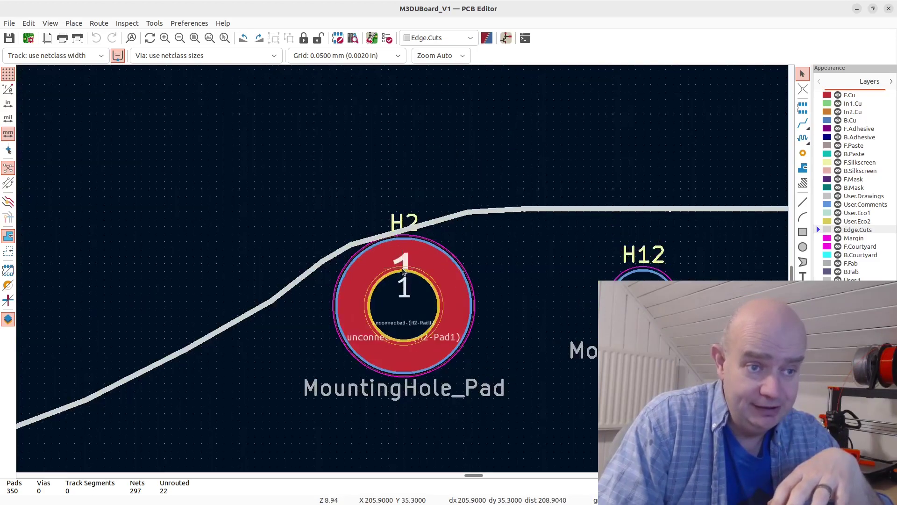
{"action": "scroll", "coordinate": [403, 271], "scroll_direction": "down", "scroll_amount": 2}
{"action": "scroll", "coordinate": [403, 269], "scroll_direction": "down", "scroll_amount": 1}
{"action": "scroll", "coordinate": [403, 270], "scroll_direction": "down", "scroll_amount": 1}
{"action": "scroll", "coordinate": [403, 273], "scroll_direction": "down", "scroll_amount": 1}
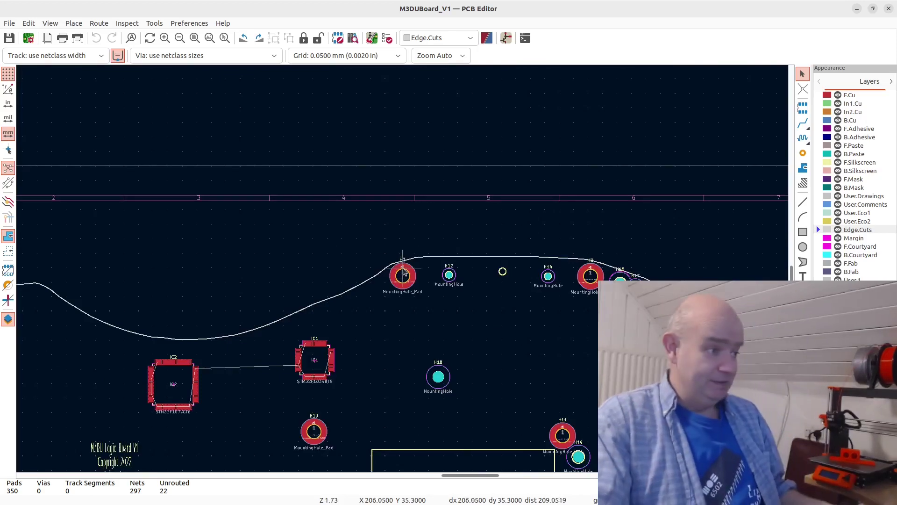
{"action": "scroll", "coordinate": [407, 330], "scroll_direction": "down", "scroll_amount": 2}
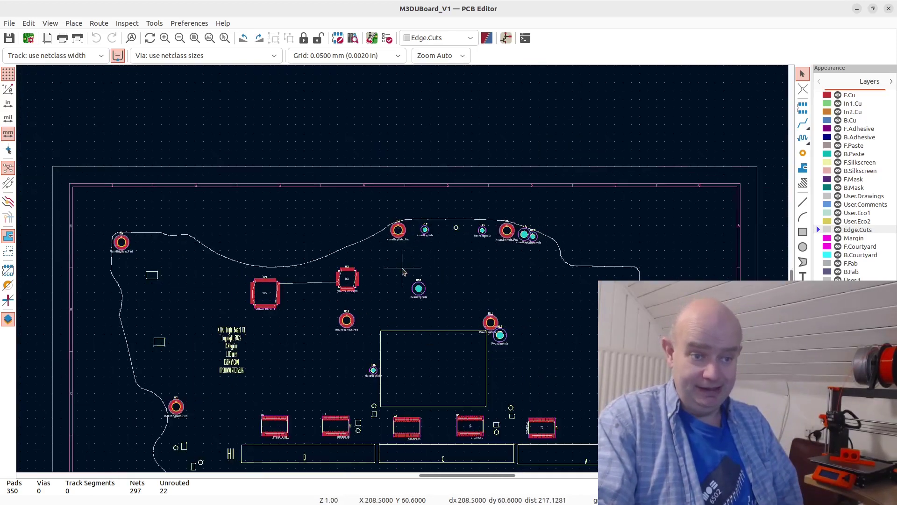
{"action": "scroll", "coordinate": [403, 273], "scroll_direction": "down", "scroll_amount": 1}
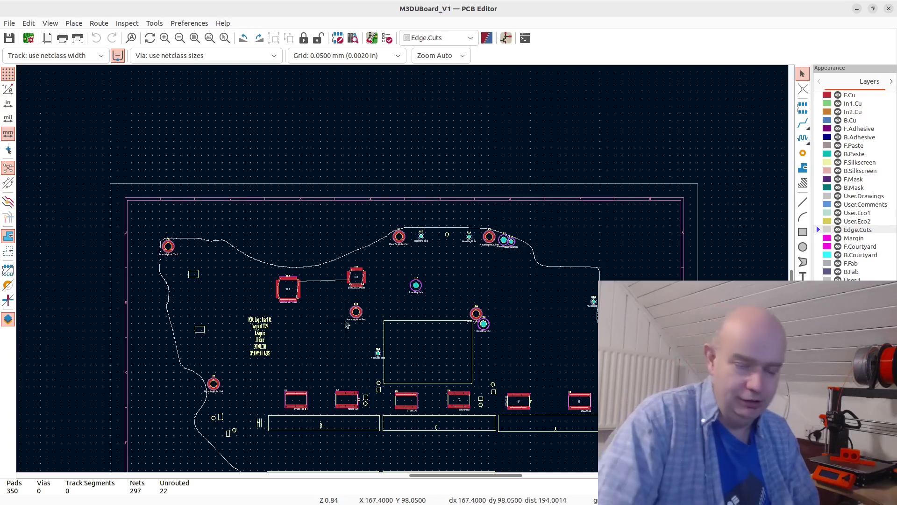
{"action": "scroll", "coordinate": [346, 324], "scroll_direction": "down", "scroll_amount": 1}
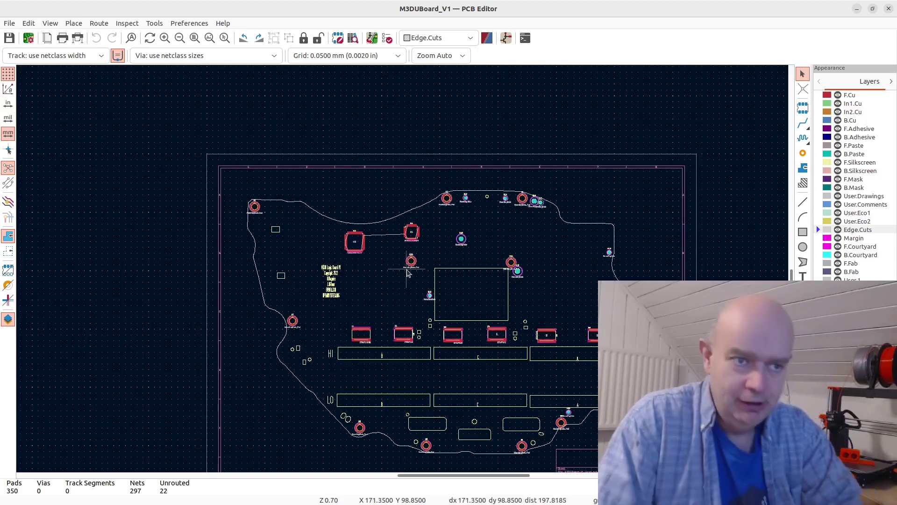
{"action": "scroll", "coordinate": [411, 274], "scroll_direction": "down", "scroll_amount": 1}
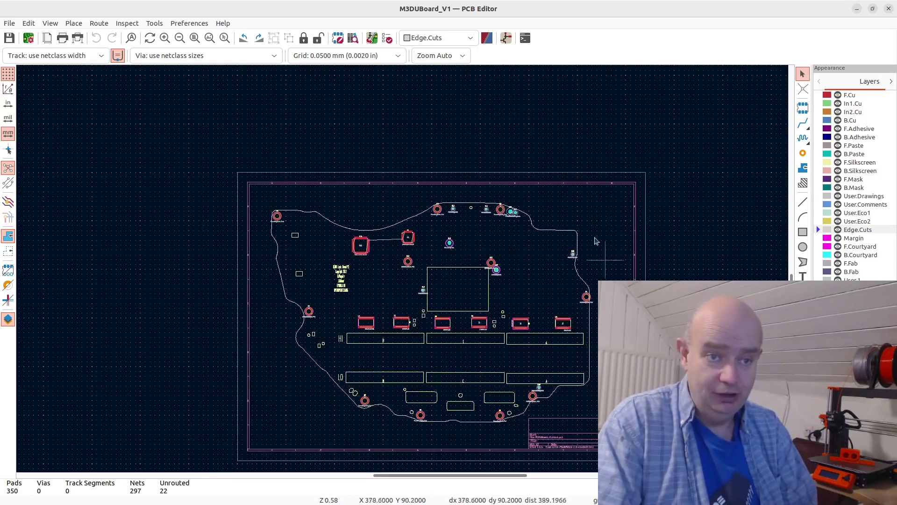
{"action": "scroll", "coordinate": [403, 272], "scroll_direction": "up", "scroll_amount": 2}
{"action": "scroll", "coordinate": [403, 272], "scroll_direction": "down", "scroll_amount": 2}
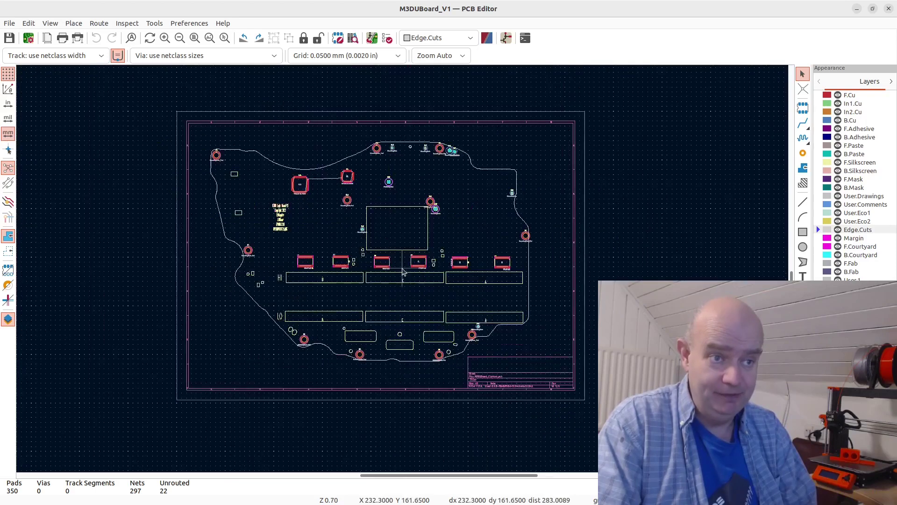
{"action": "scroll", "coordinate": [403, 273], "scroll_direction": "up", "scroll_amount": 1}
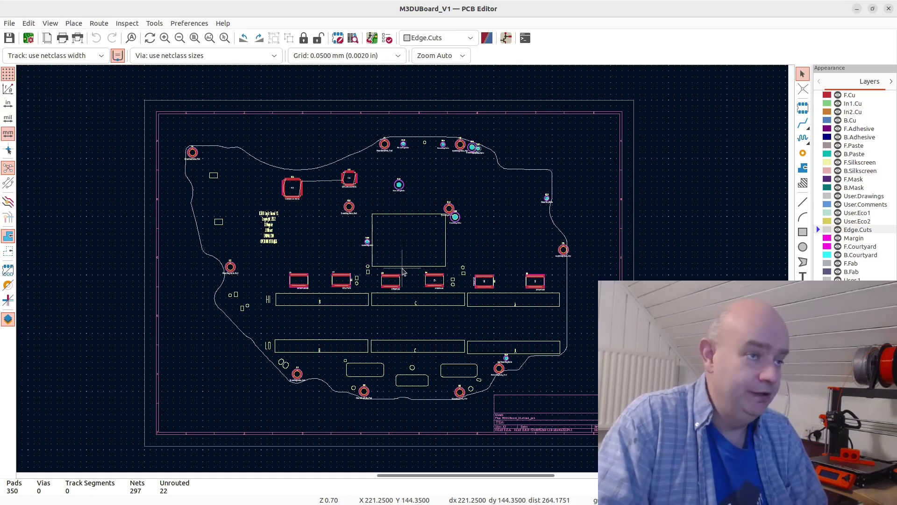
Open M3DUBoard_V1 in the 3D Viewer, maximize its window, and tilt the board into perspective
{"action": "left_click", "coordinate": [50, 23]}
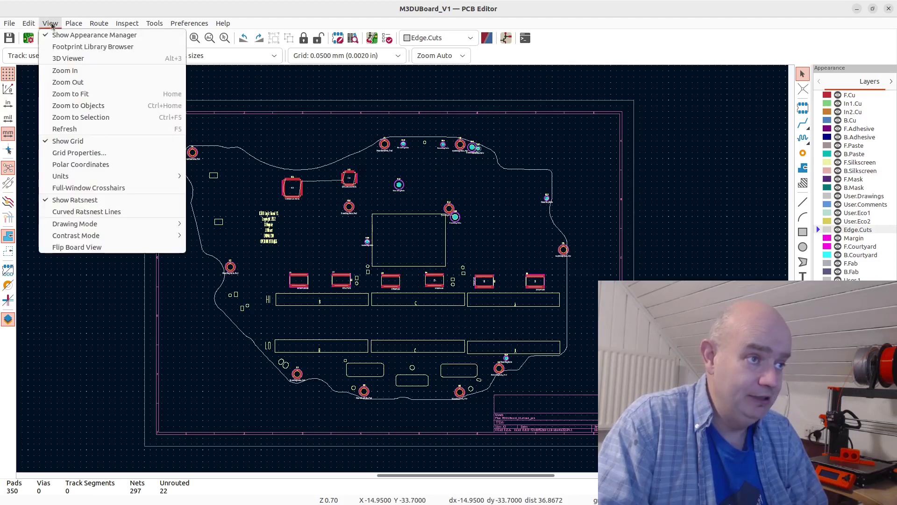
{"action": "left_click", "coordinate": [64, 60]}
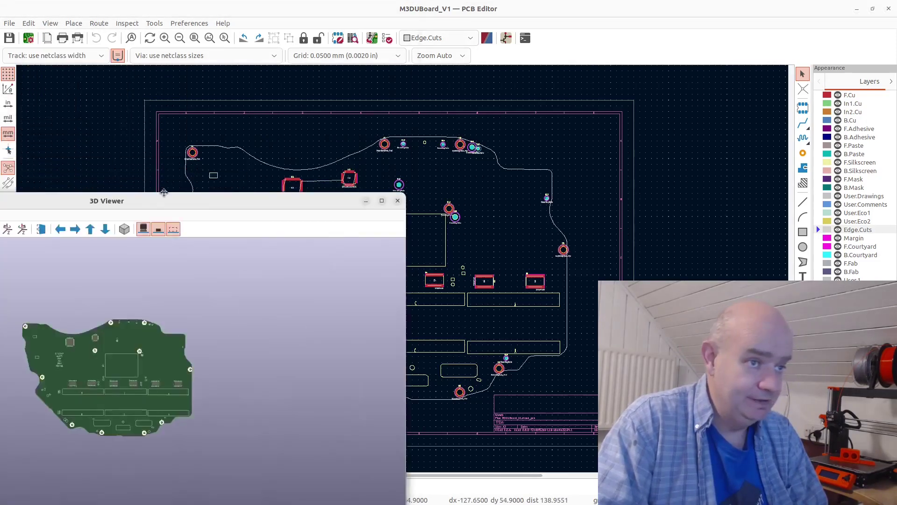
{"action": "left_click_drag", "start_coordinate": [137, 195], "coordinate": [274, 4]}
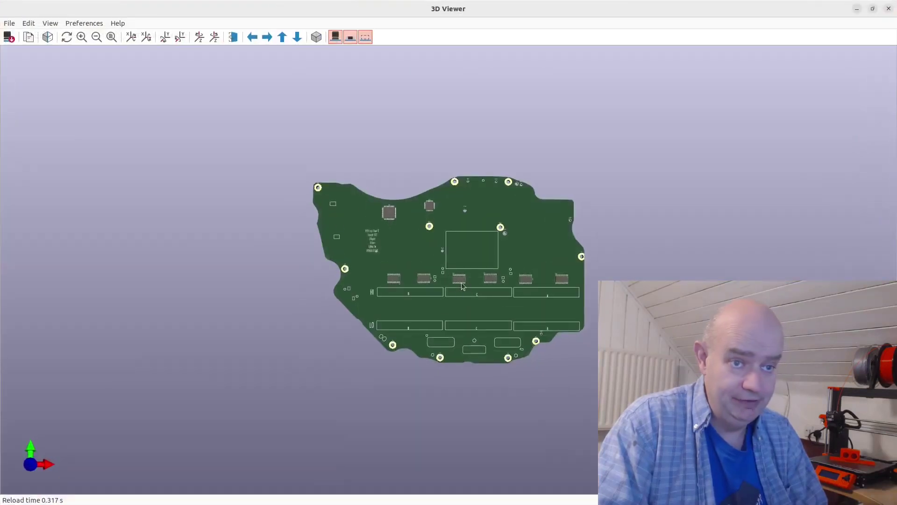
{"action": "scroll", "coordinate": [509, 294], "scroll_direction": "up", "scroll_amount": 2}
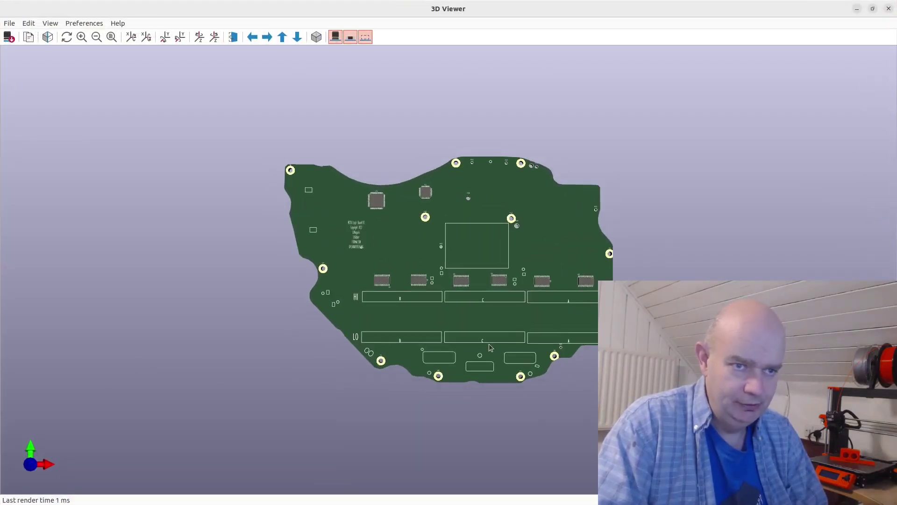
{"action": "mouse_move", "coordinate": [484, 295]}
{"action": "left_mouse_down"}
{"action": "mouse_move", "coordinate": [482, 336]}
{"action": "mouse_move", "coordinate": [532, 231]}
{"action": "mouse_move", "coordinate": [434, 338]}
{"action": "mouse_move", "coordinate": [357, 319]}
{"action": "mouse_move", "coordinate": [423, 154]}
{"action": "mouse_move", "coordinate": [282, 208]}
{"action": "mouse_move", "coordinate": [385, 308]}
{"action": "mouse_move", "coordinate": [344, 203]}
{"action": "mouse_move", "coordinate": [425, 180]}
{"action": "mouse_move", "coordinate": [358, 244]}
{"action": "mouse_move", "coordinate": [370, 260]}
{"action": "left_mouse_up"}
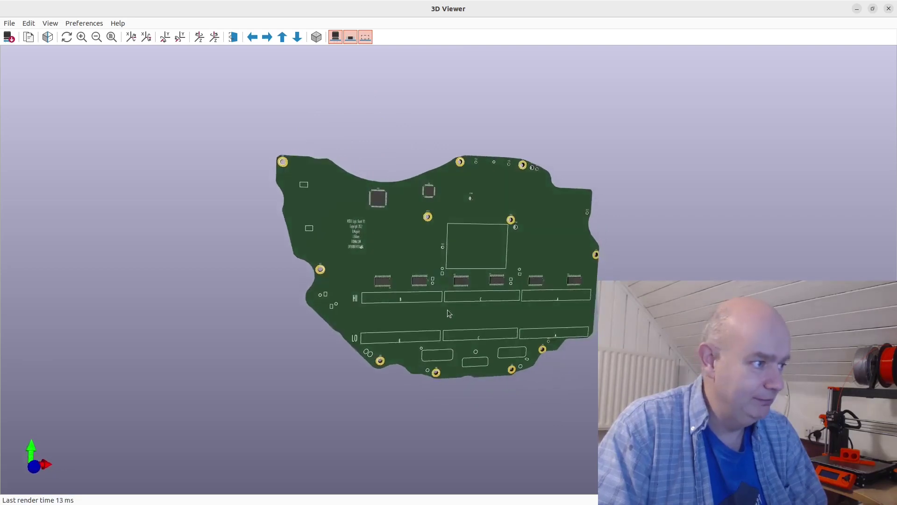
{"action": "scroll", "coordinate": [480, 281], "scroll_direction": "up", "scroll_amount": 2}
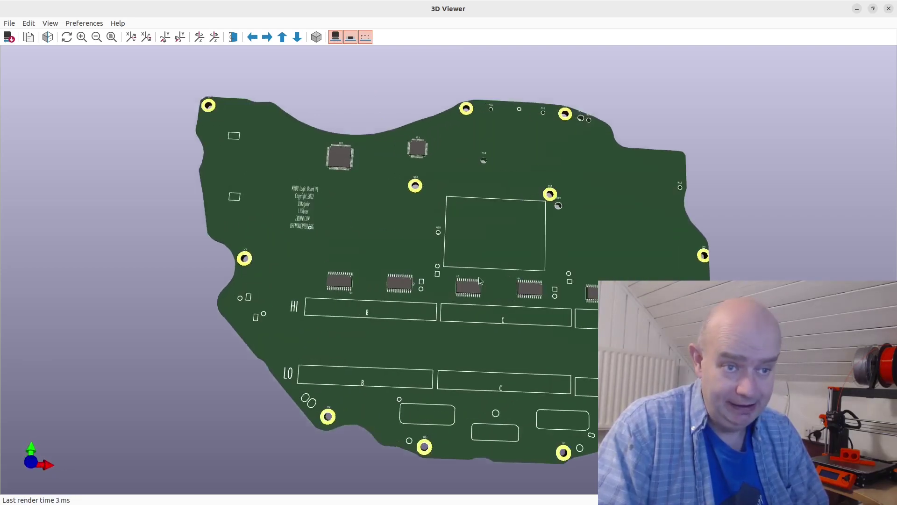
{"action": "scroll", "coordinate": [480, 281], "scroll_direction": "up", "scroll_amount": 1}
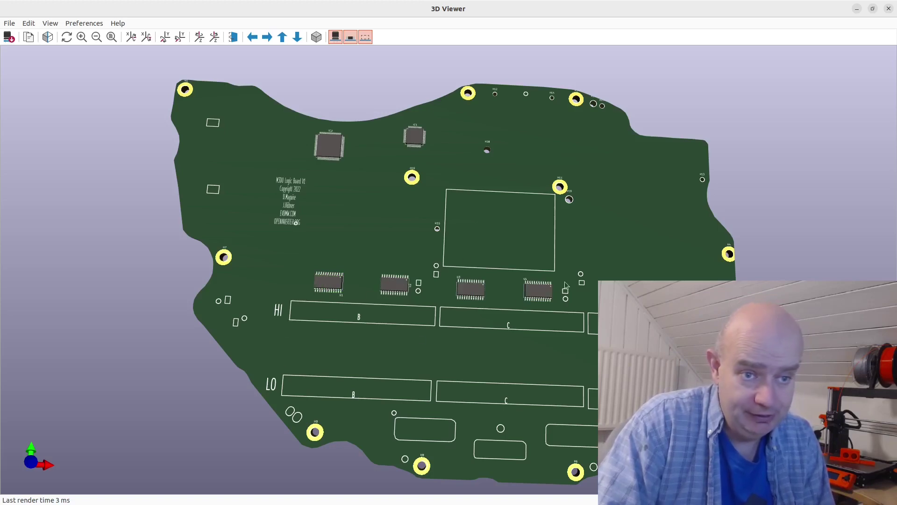
{"action": "scroll", "coordinate": [350, 144], "scroll_direction": "up", "scroll_amount": 2}
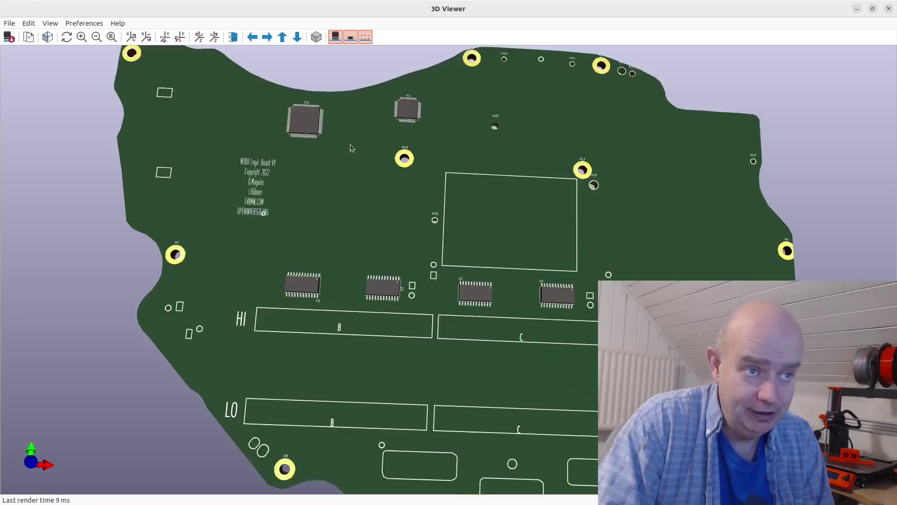
{"action": "scroll", "coordinate": [350, 144], "scroll_direction": "up", "scroll_amount": 2}
{"action": "scroll", "coordinate": [337, 177], "scroll_direction": "up", "scroll_amount": 1}
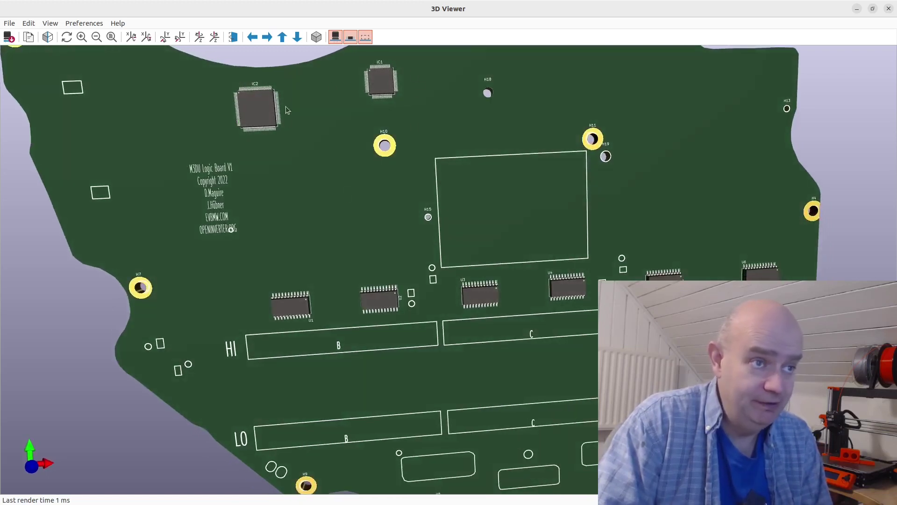
{"action": "left_click", "coordinate": [239, 104]}
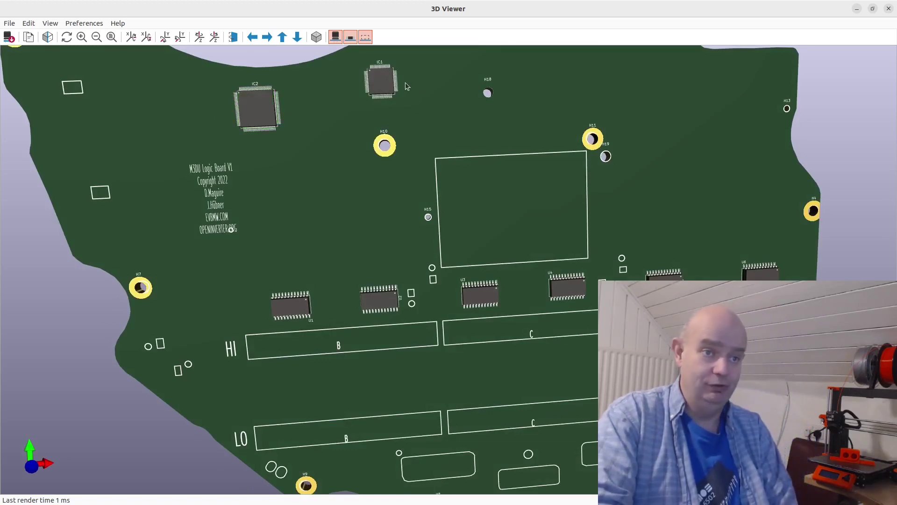
{"action": "left_click_drag", "start_coordinate": [359, 215], "coordinate": [348, 224]}
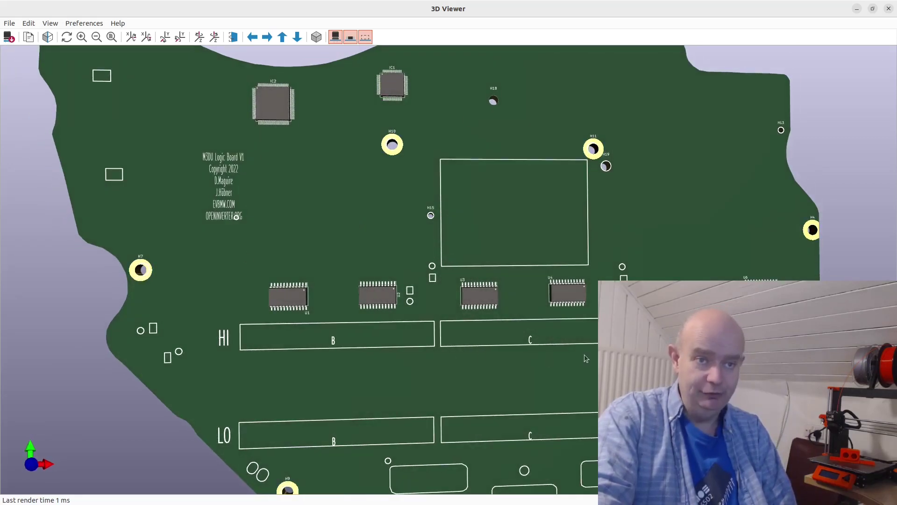
{"action": "scroll", "coordinate": [544, 291], "scroll_direction": "down", "scroll_amount": 1}
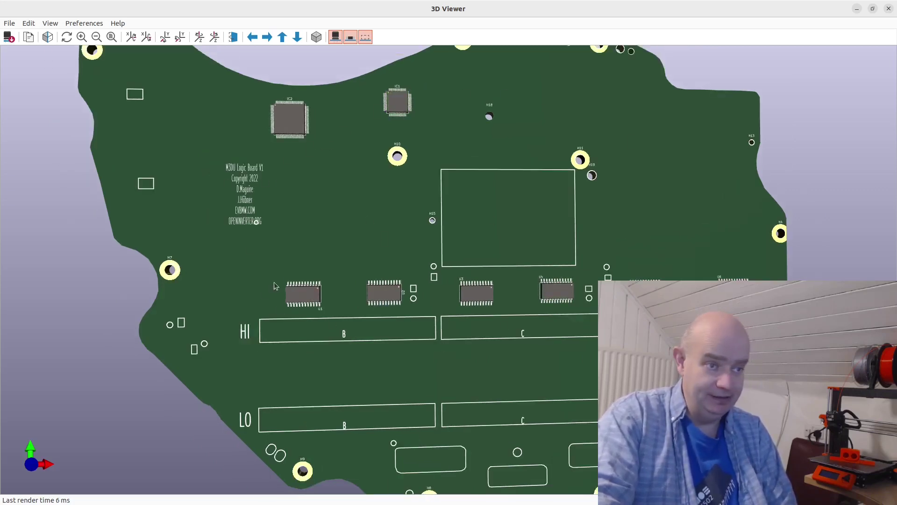
{"action": "mouse_move", "coordinate": [256, 334]}
{"action": "left_mouse_down"}
{"action": "mouse_move", "coordinate": [304, 310]}
{"action": "mouse_move", "coordinate": [262, 316]}
{"action": "mouse_move", "coordinate": [325, 244]}
{"action": "mouse_move", "coordinate": [314, 258]}
{"action": "mouse_move", "coordinate": [443, 258]}
{"action": "left_mouse_up"}
{"action": "scroll", "coordinate": [442, 257], "scroll_direction": "down", "scroll_amount": 1}
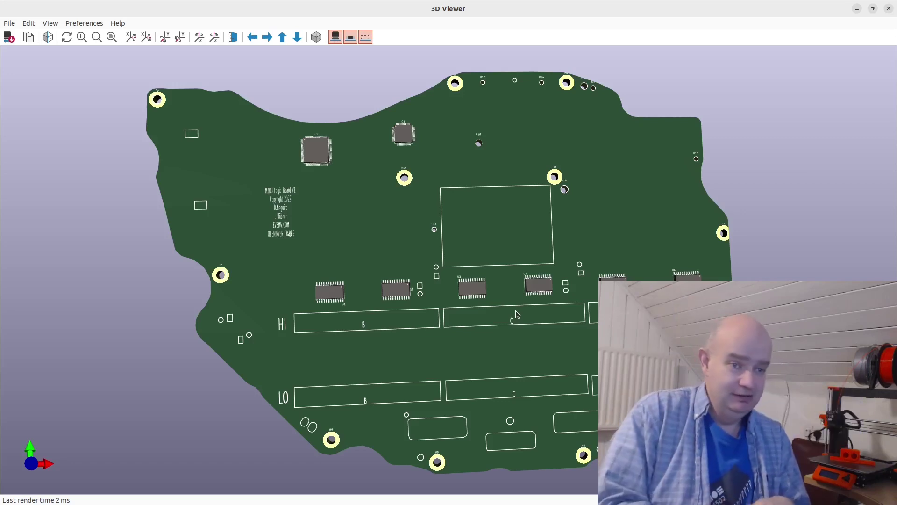
{"action": "left_click_drag", "start_coordinate": [469, 307], "coordinate": [309, 265]}
{"action": "scroll", "coordinate": [309, 265], "scroll_direction": "down", "scroll_amount": 1}
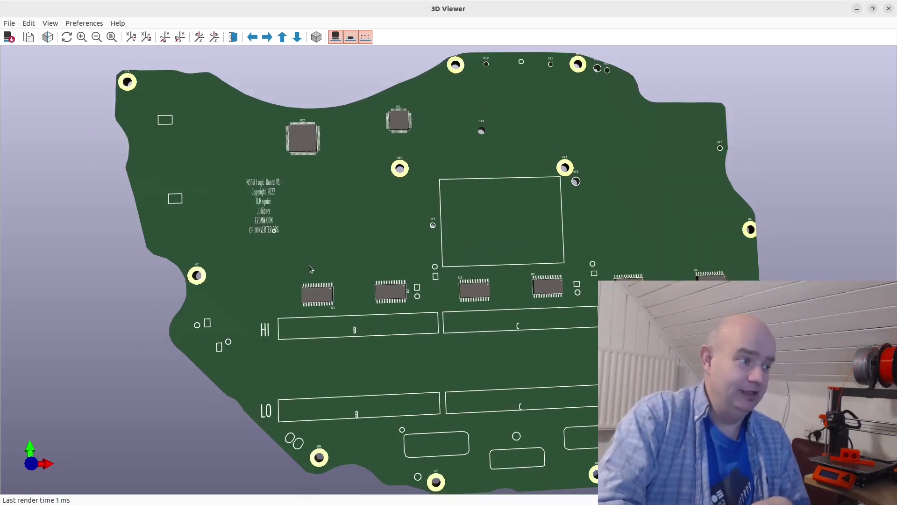